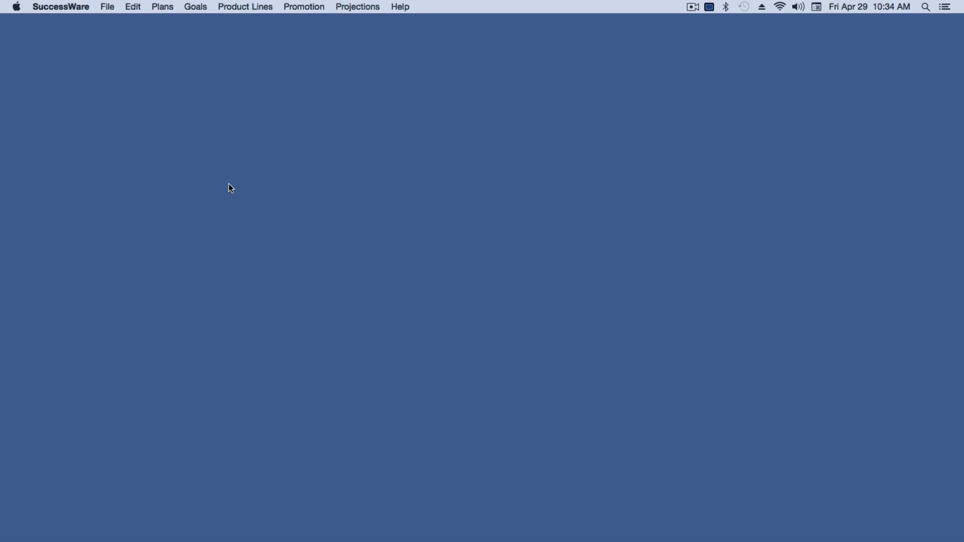
Start a new success plan from the Plans menu's New Plan command.
left_click(163, 6)
left_click(171, 23)
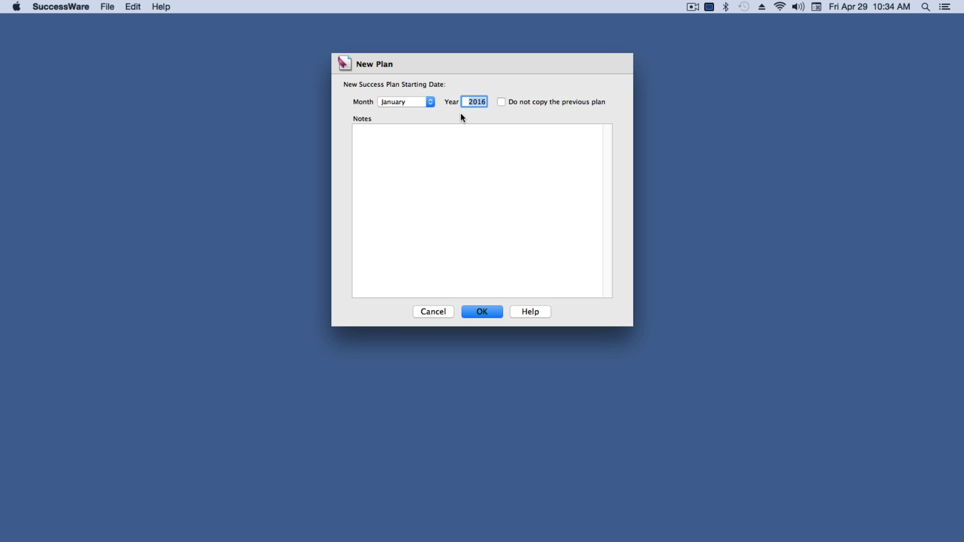
Keep January as the start month with year 2016 and create the plan.
left_click(430, 103)
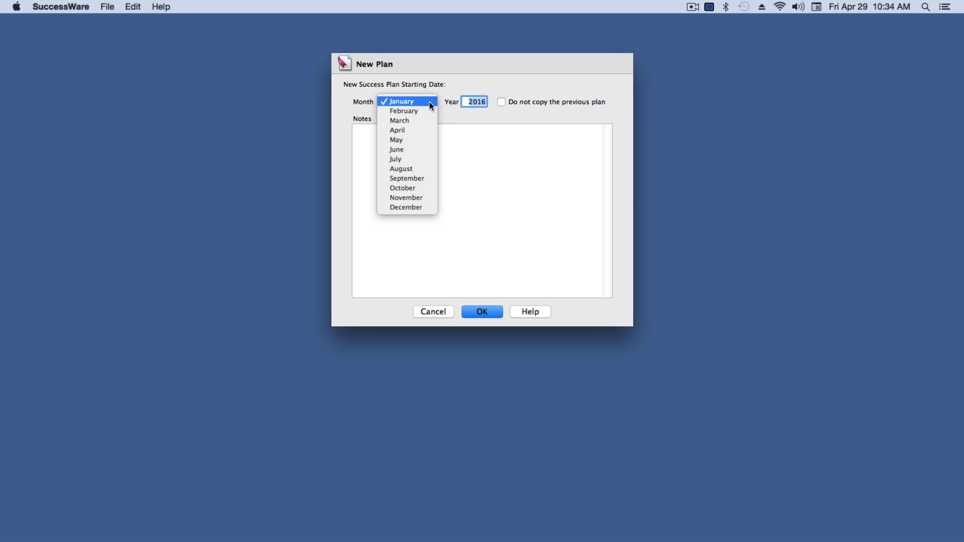
left_click(429, 101)
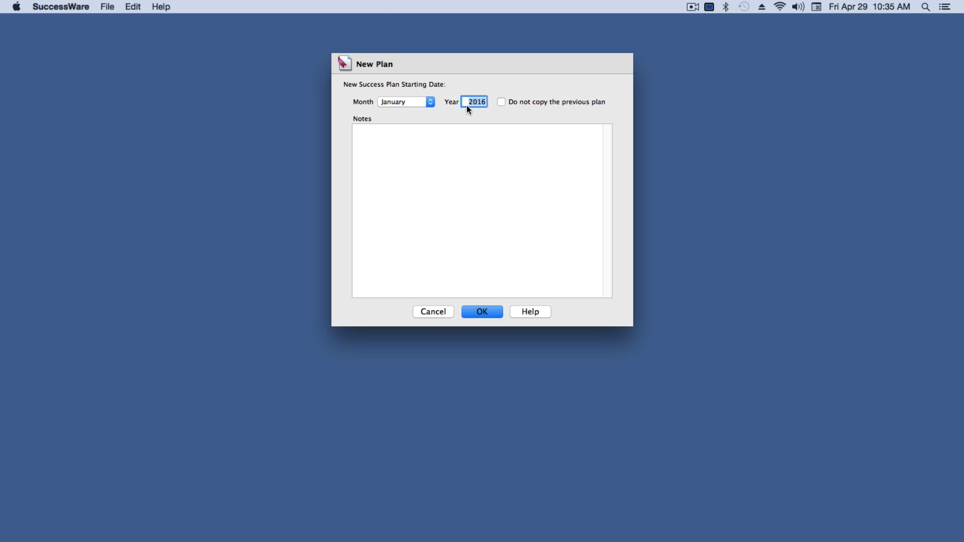
left_click(492, 312)
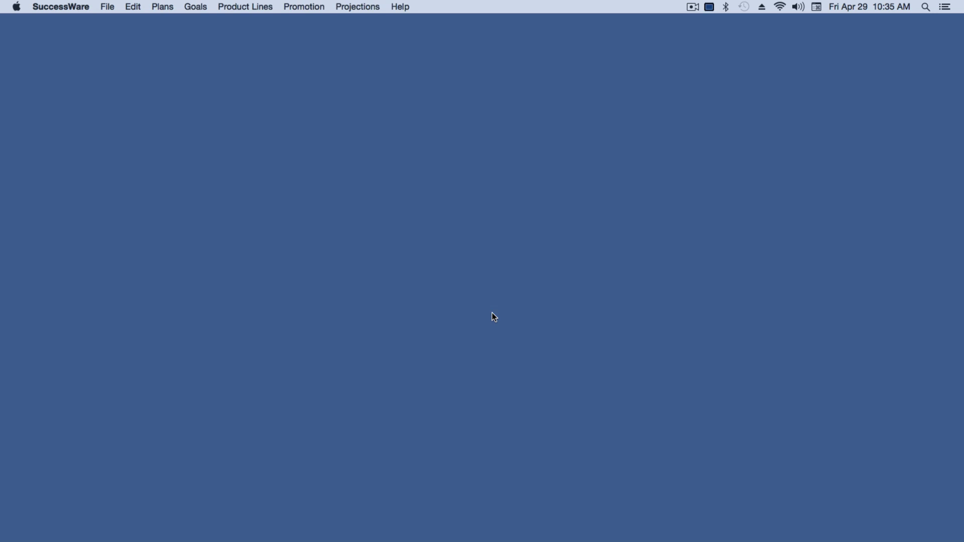